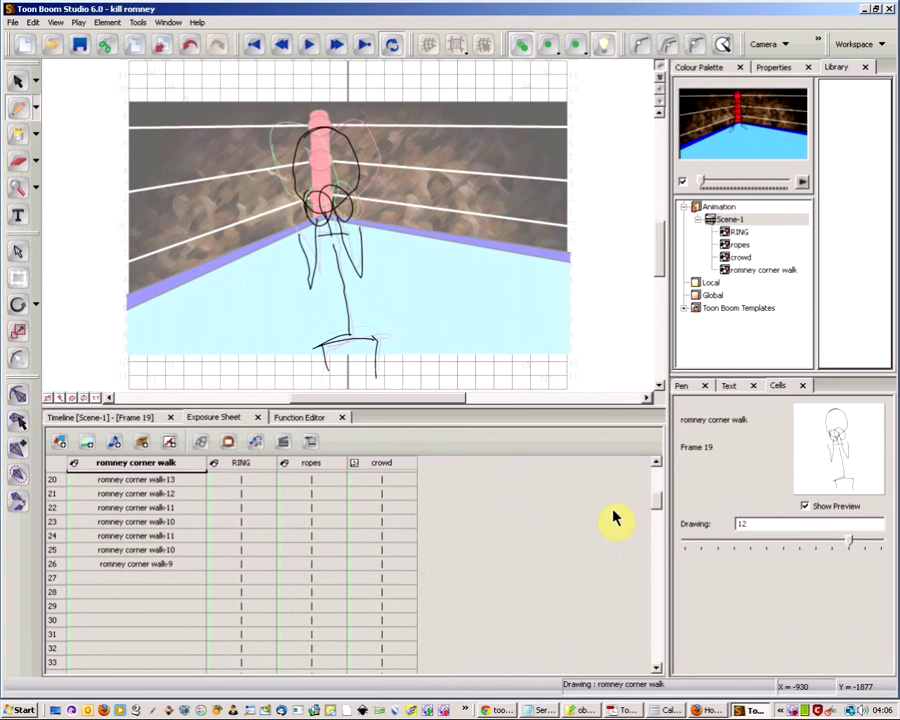
# Examine the RING, ropes and crowd layers of the scene one by one in the timeline.
pyautogui.moveTo(655, 510); pyautogui.dragTo(655, 474)
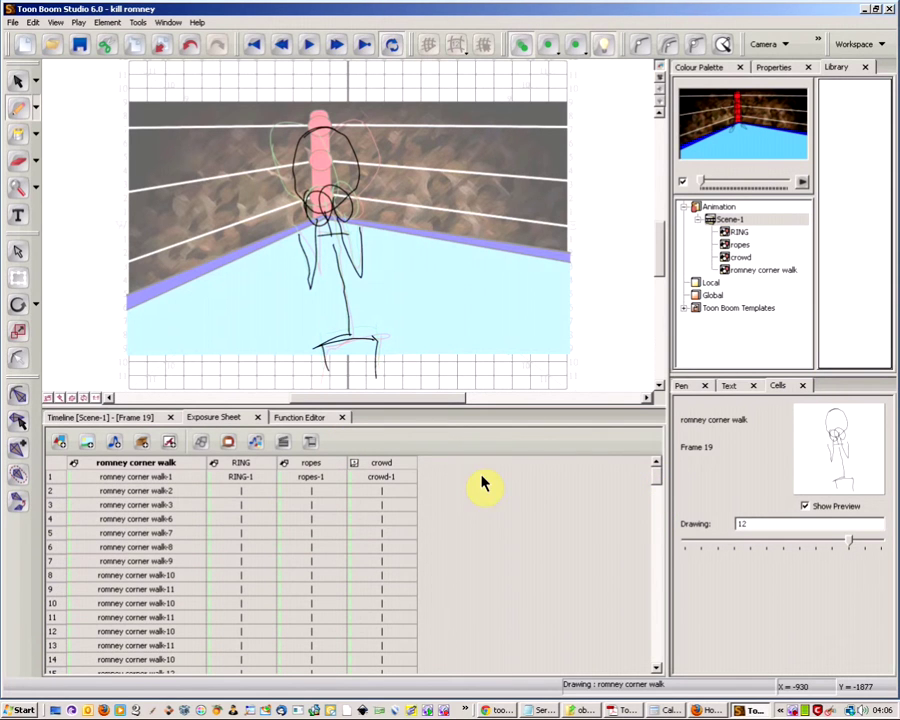
pyautogui.click(128, 416)
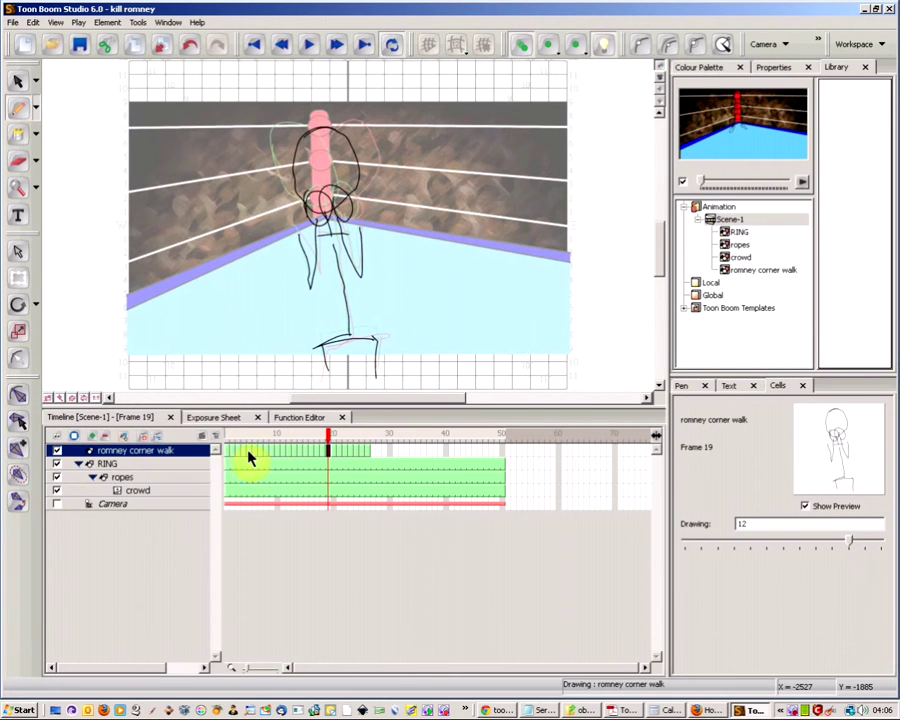
pyautogui.click(112, 465)
pyautogui.click(122, 479)
pyautogui.click(124, 491)
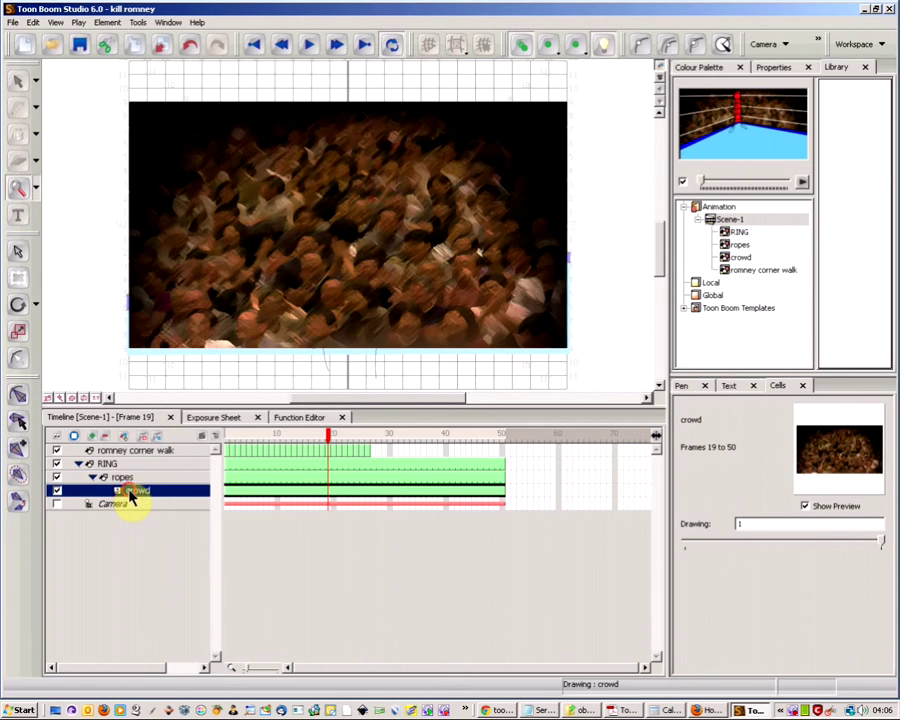
pyautogui.click(128, 465)
pyautogui.click(133, 491)
pyautogui.click(123, 465)
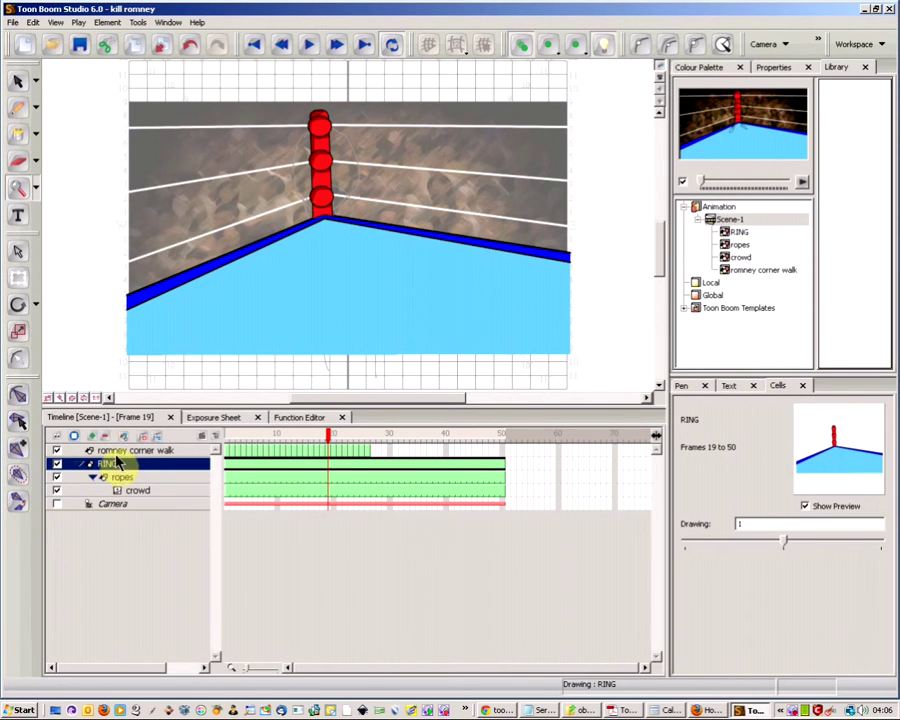
# Collapse the RING layer group and select the romney corner walk layer.
pyautogui.click(88, 465)
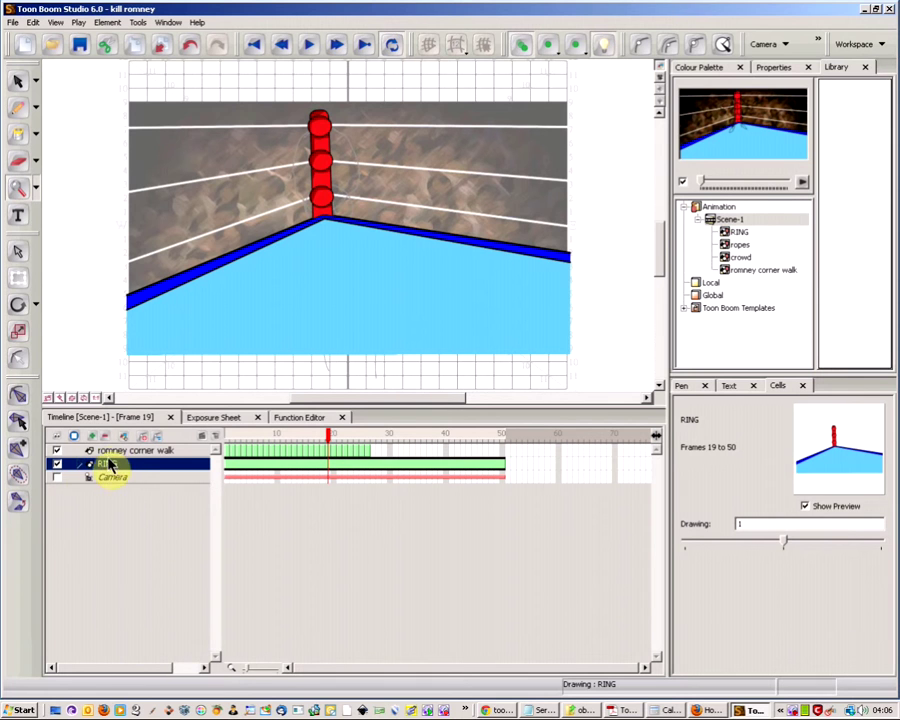
pyautogui.click(113, 451)
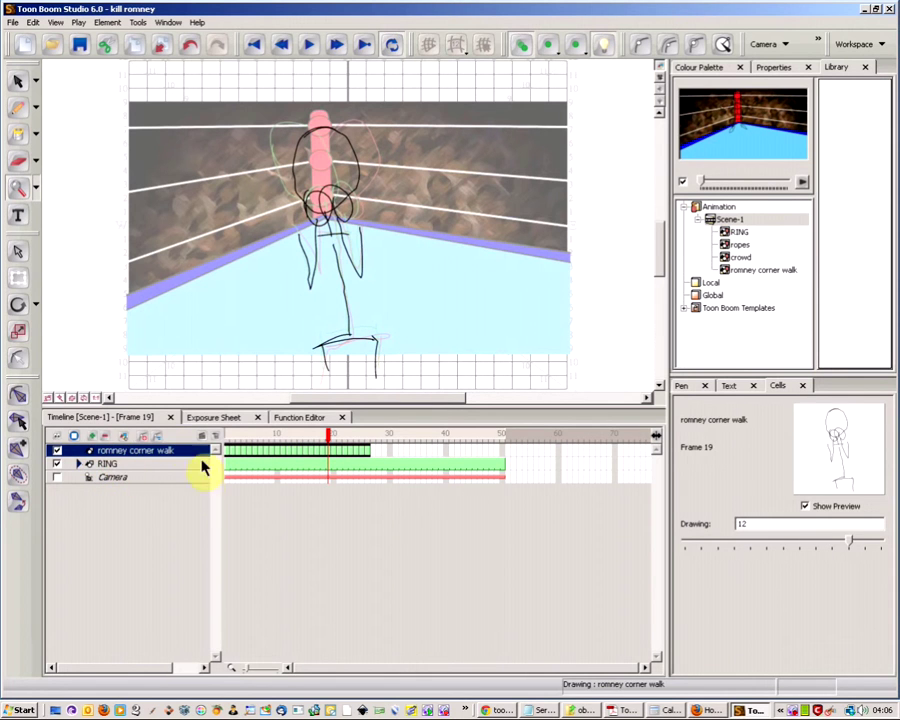
pyautogui.click(146, 505)
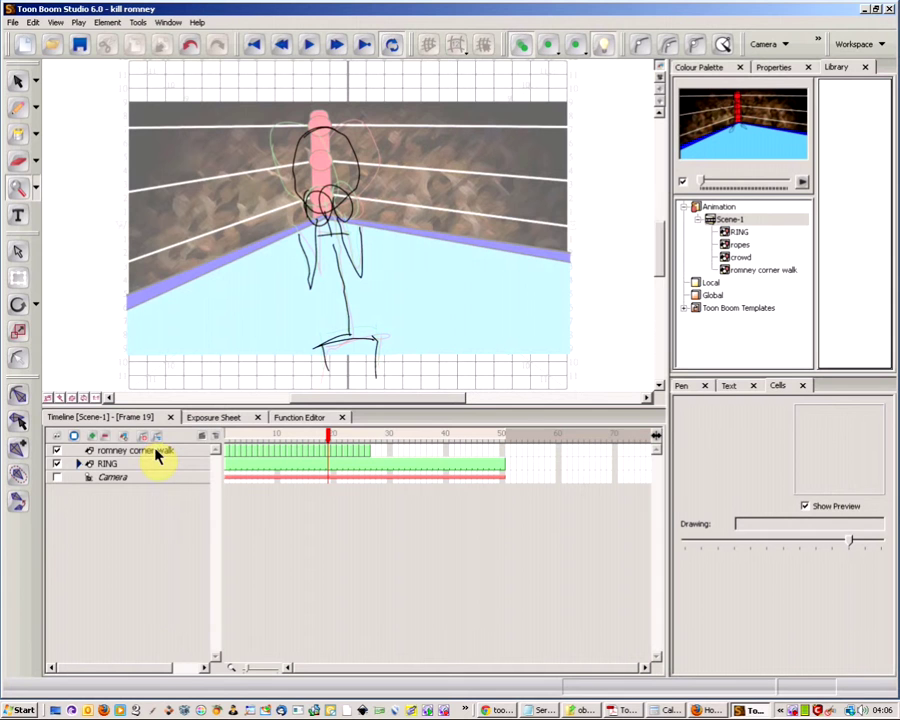
pyautogui.click(152, 452)
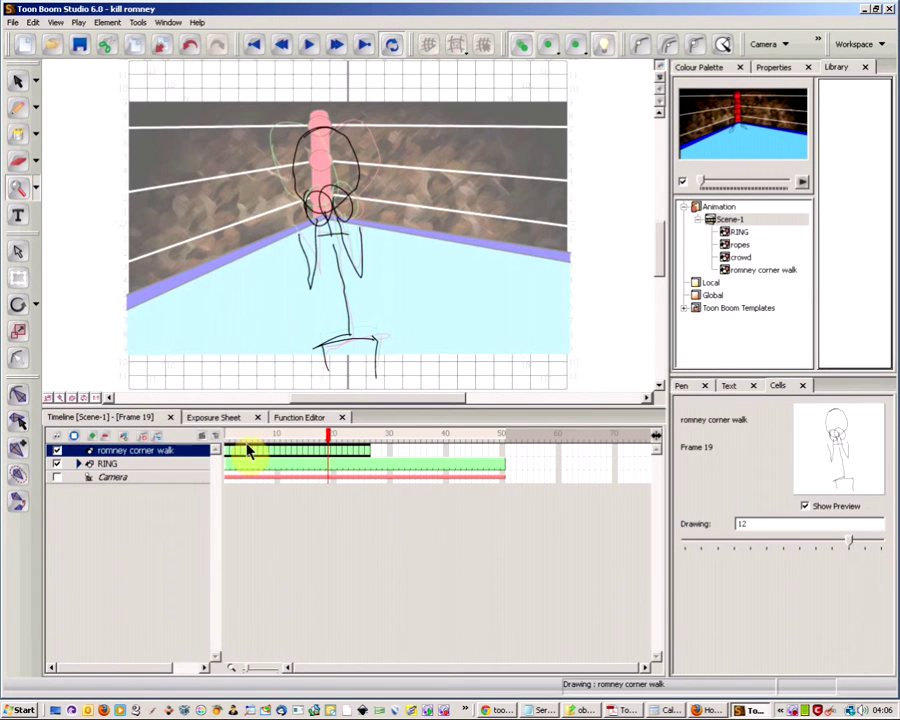
# Scrub the romney corner walk animation to frames 13 and 15, and review its drawings in the exposure sheet.
pyautogui.moveTo(322, 434)
pyautogui.mouseDown()
pyautogui.moveTo(229, 432)
pyautogui.moveTo(294, 438)
pyautogui.mouseUp()
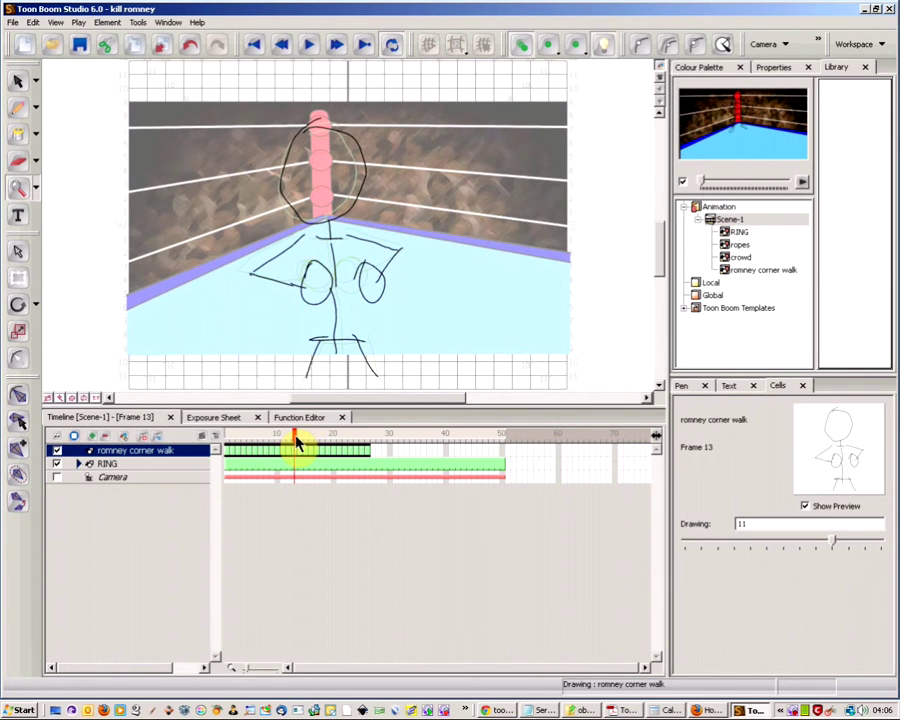
pyautogui.moveTo(297, 443); pyautogui.dragTo(305, 446)
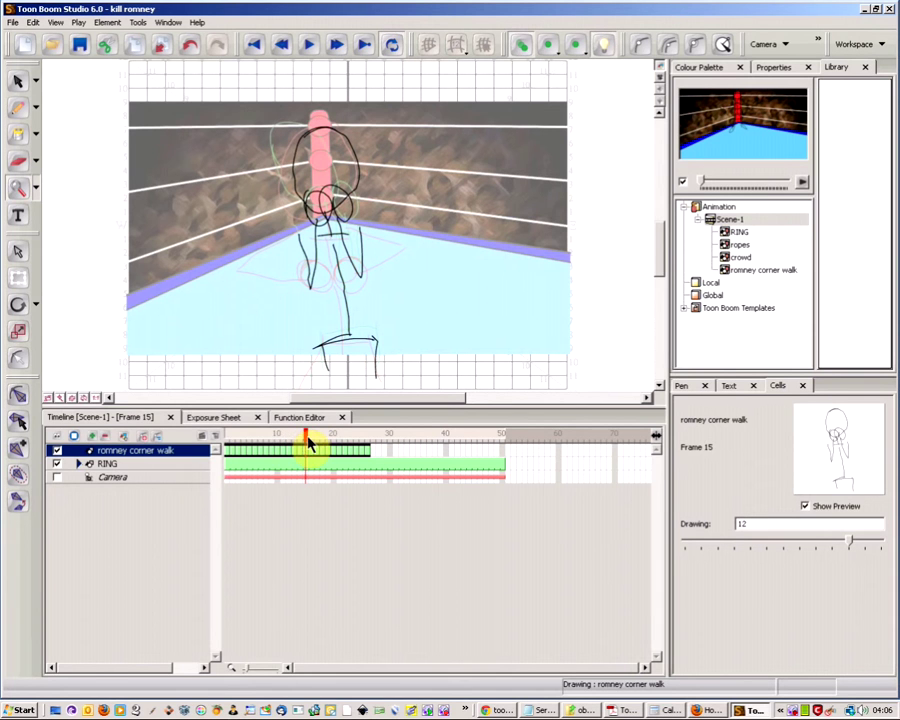
pyautogui.click(233, 420)
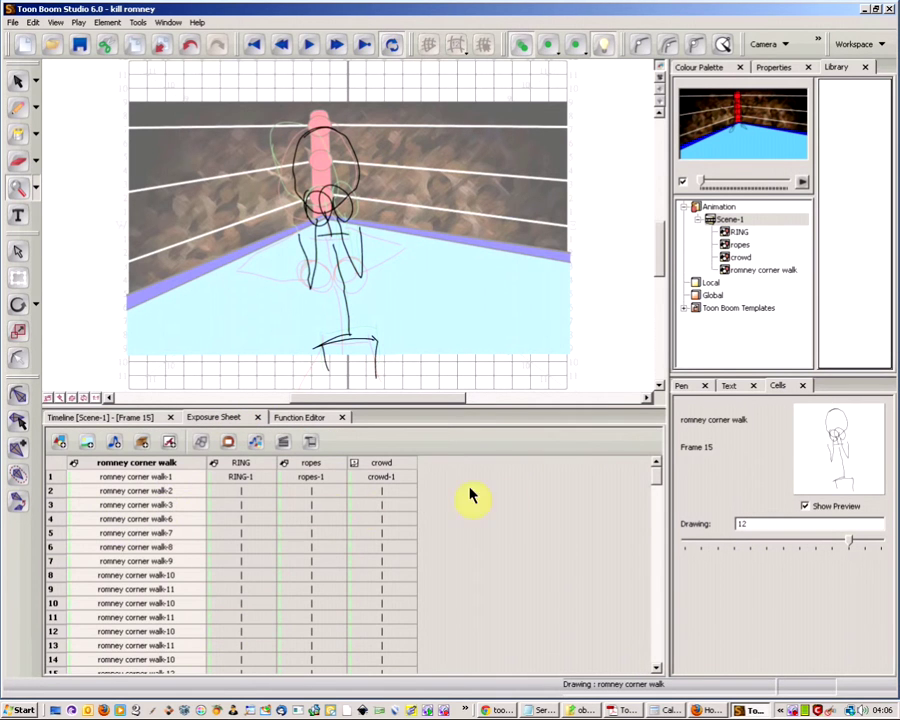
pyautogui.moveTo(650, 485)
pyautogui.mouseDown()
pyautogui.moveTo(652, 478)
pyautogui.moveTo(652, 510)
pyautogui.moveTo(652, 497)
pyautogui.mouseUp()
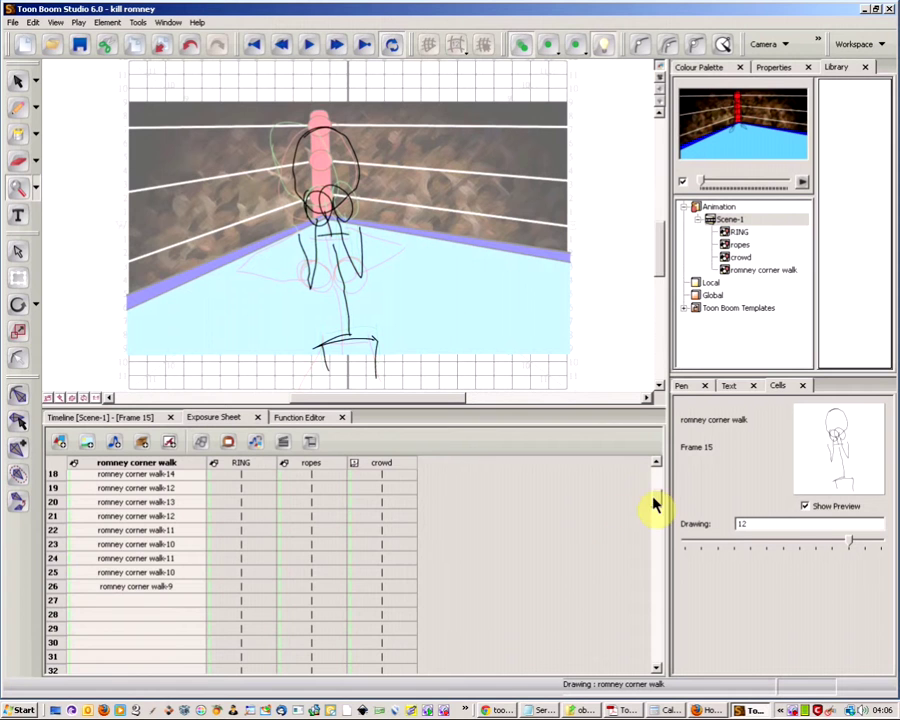
pyautogui.moveTo(654, 503); pyautogui.dragTo(655, 472)
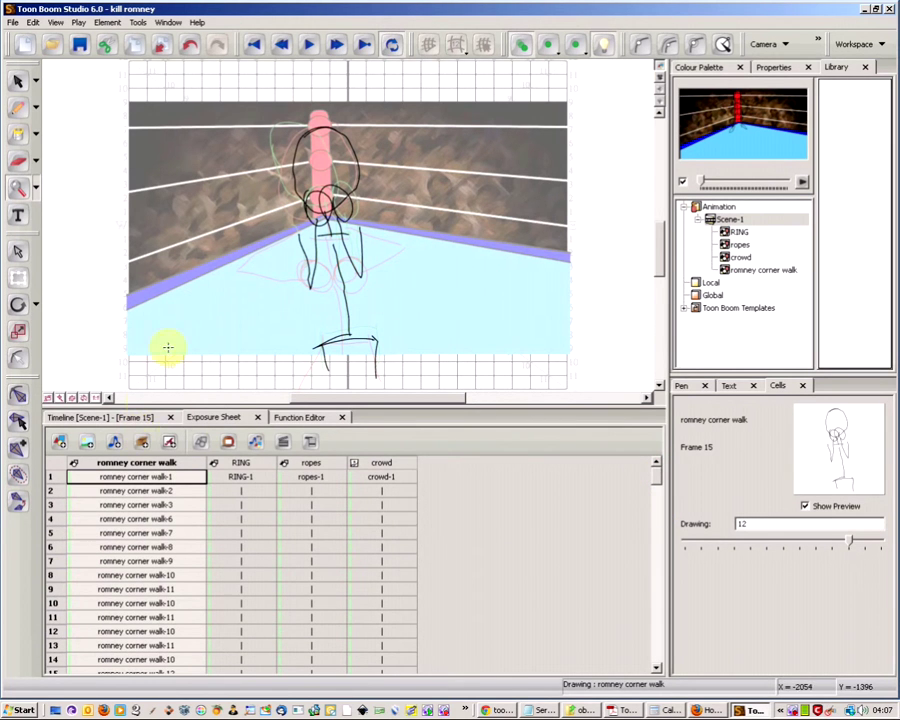
pyautogui.click(120, 416)
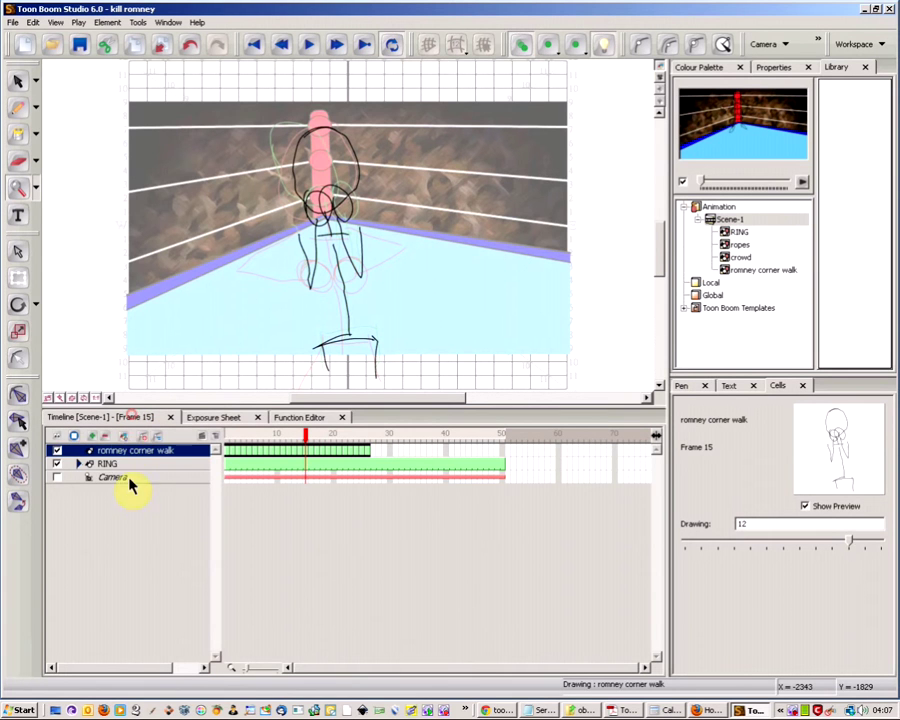
# Add one new Drawing element to the scene and rename it "test layer".
pyautogui.click(93, 437)
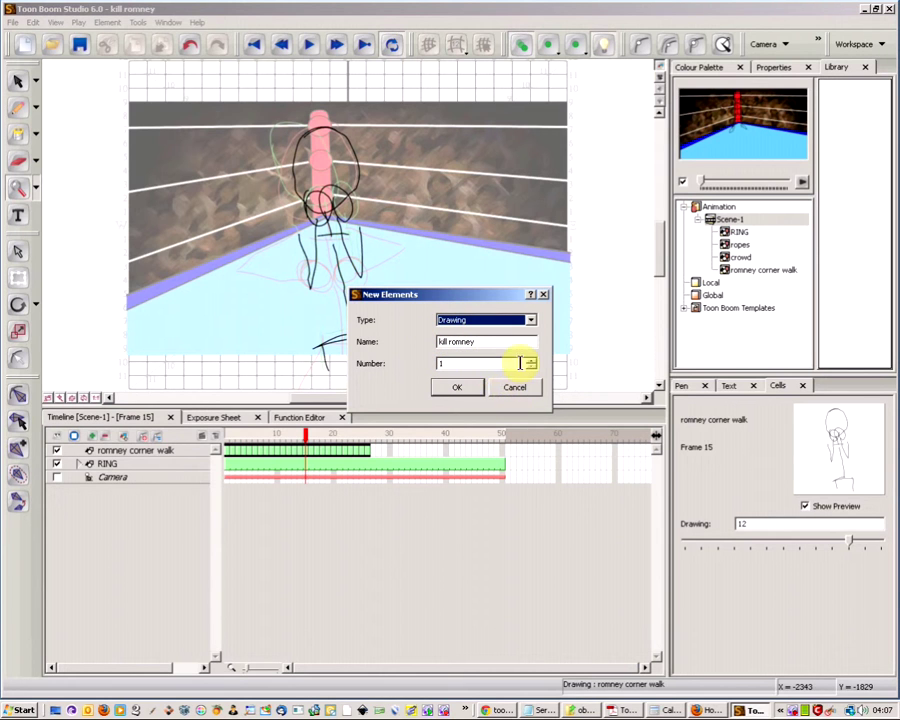
pyautogui.click(458, 391)
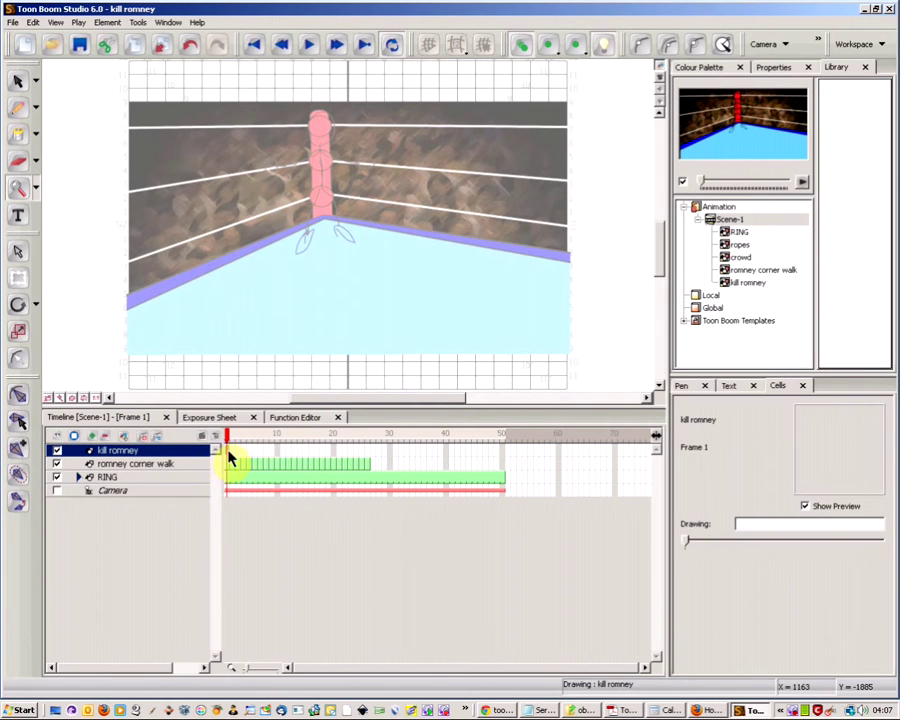
pyautogui.doubleClick(140, 451)
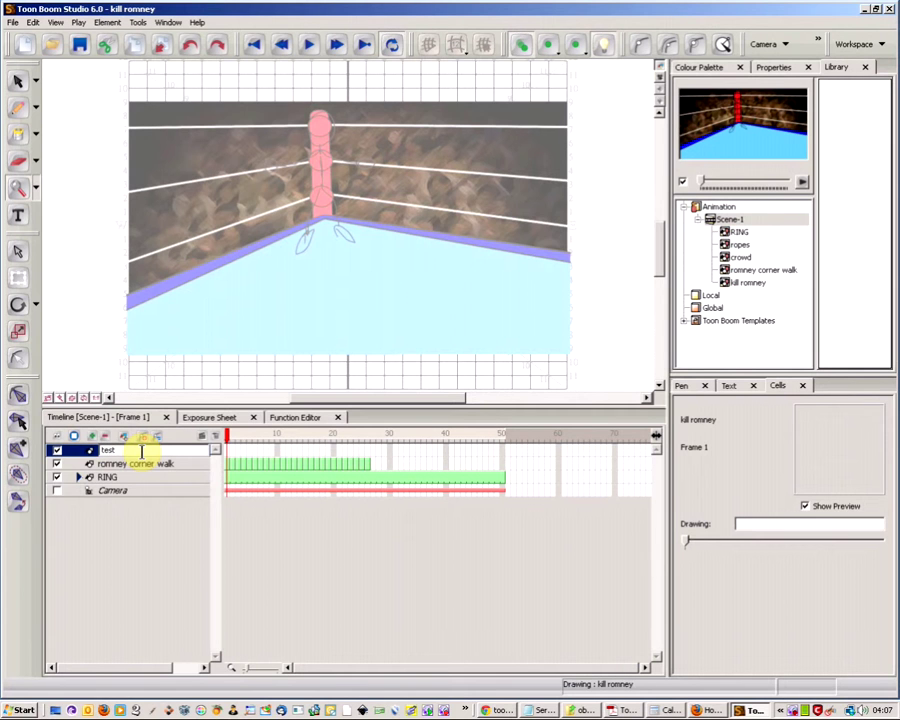
pyautogui.press('Return')
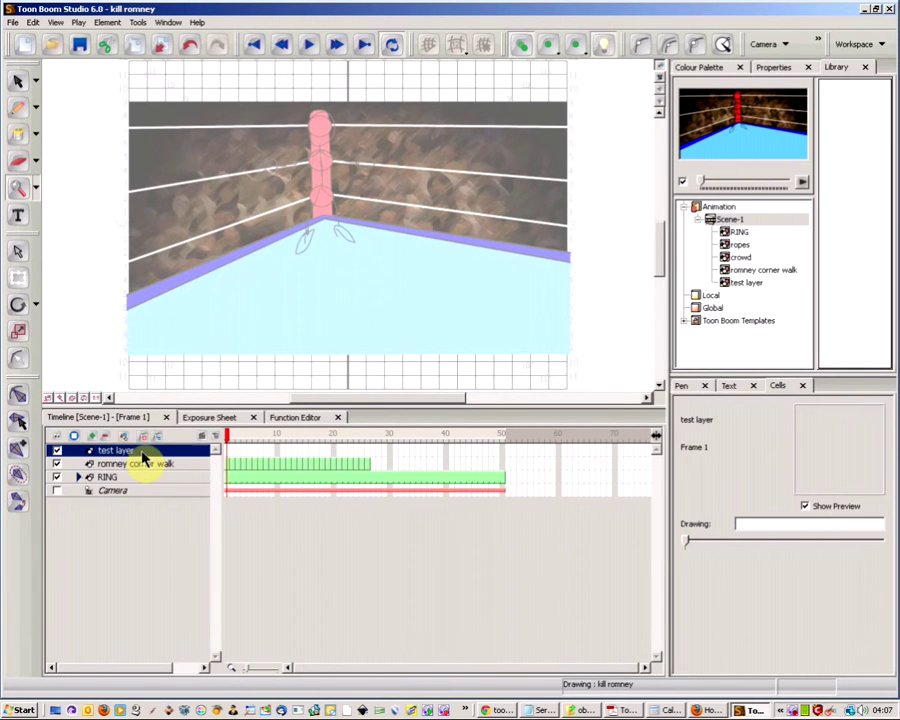
# Compare the empty test layer in the exposure sheet and timeline, and view frame 1 of romney corner walk.
pyautogui.click(196, 419)
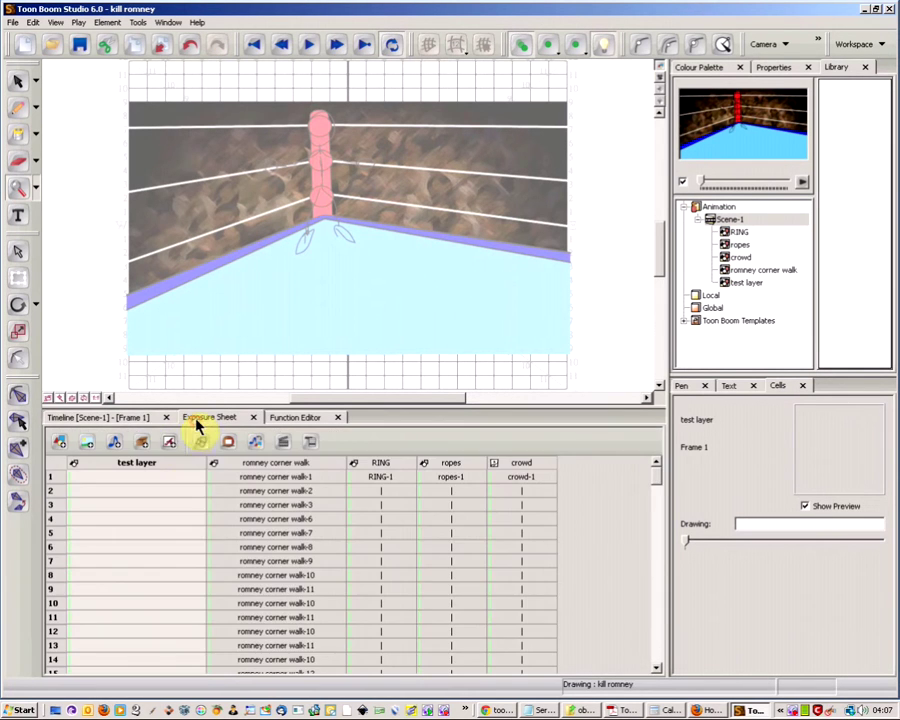
pyautogui.click(146, 479)
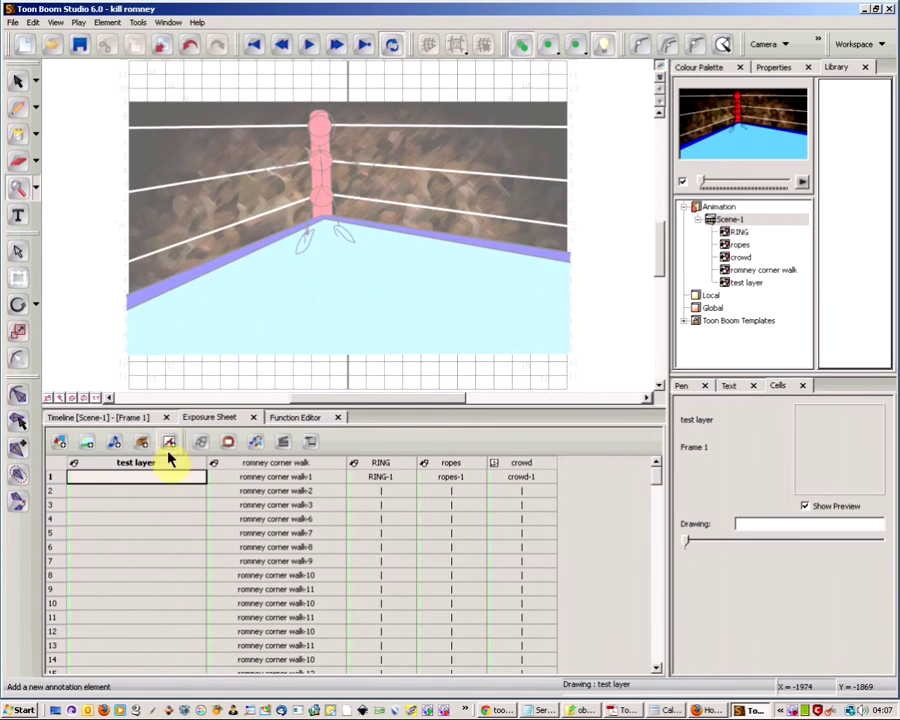
pyautogui.click(109, 419)
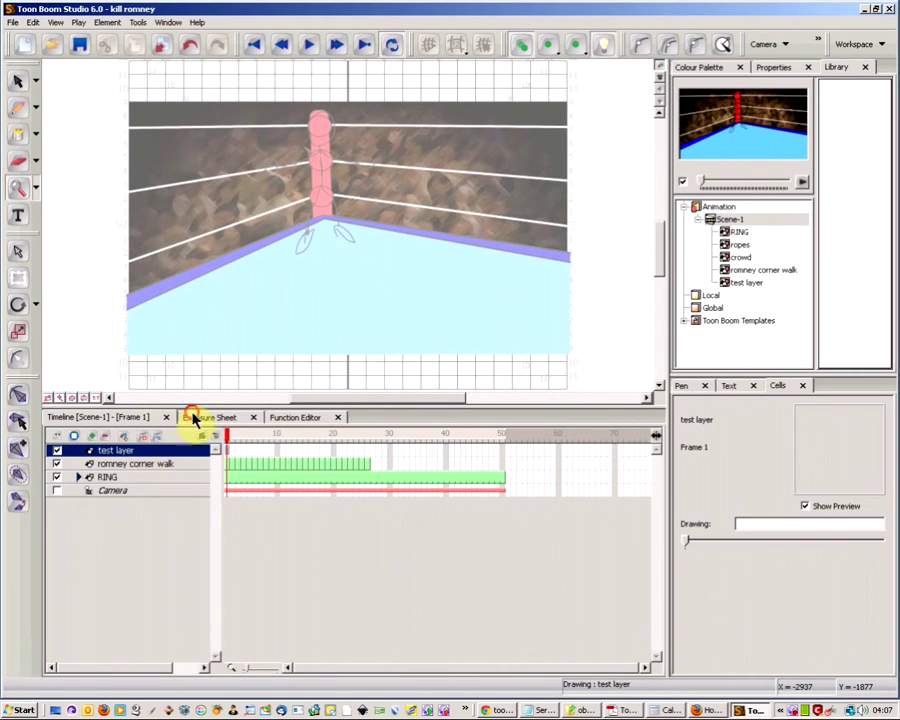
pyautogui.click(196, 417)
pyautogui.click(228, 478)
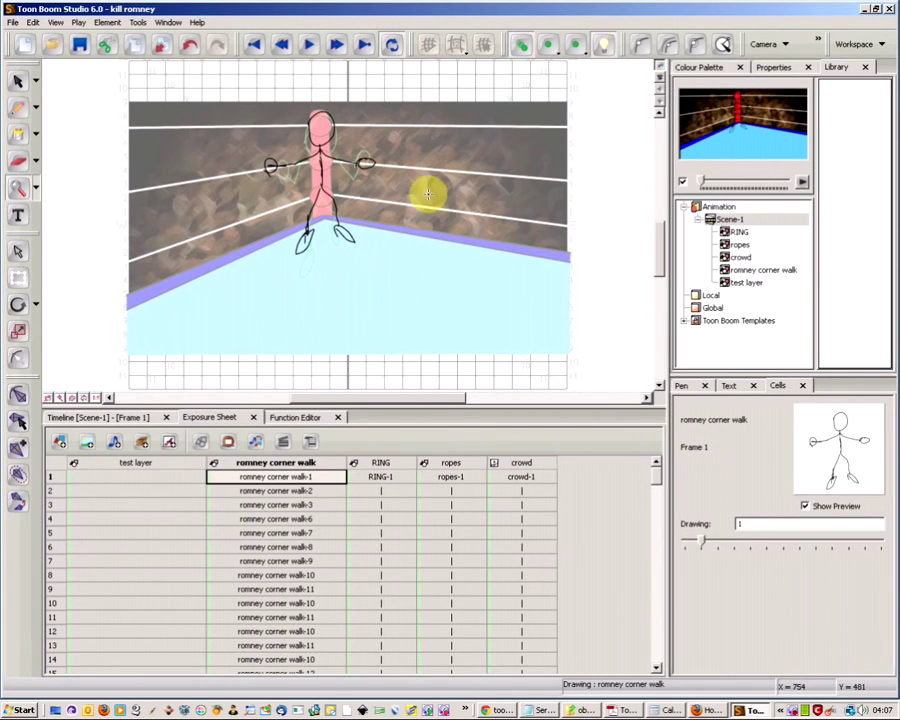
# Try moving the romney corner walk drawing from frame 1 to frame 2 in the exposure sheet, and undo it.
pyautogui.moveTo(314, 482); pyautogui.dragTo(322, 494)
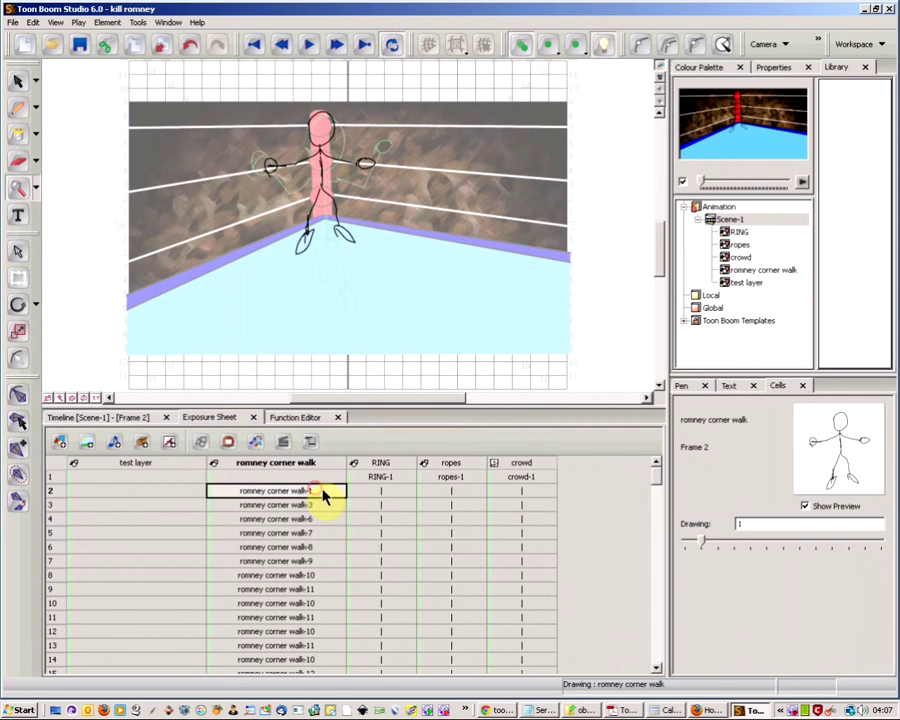
pyautogui.hotkey('ctrl', 'z')
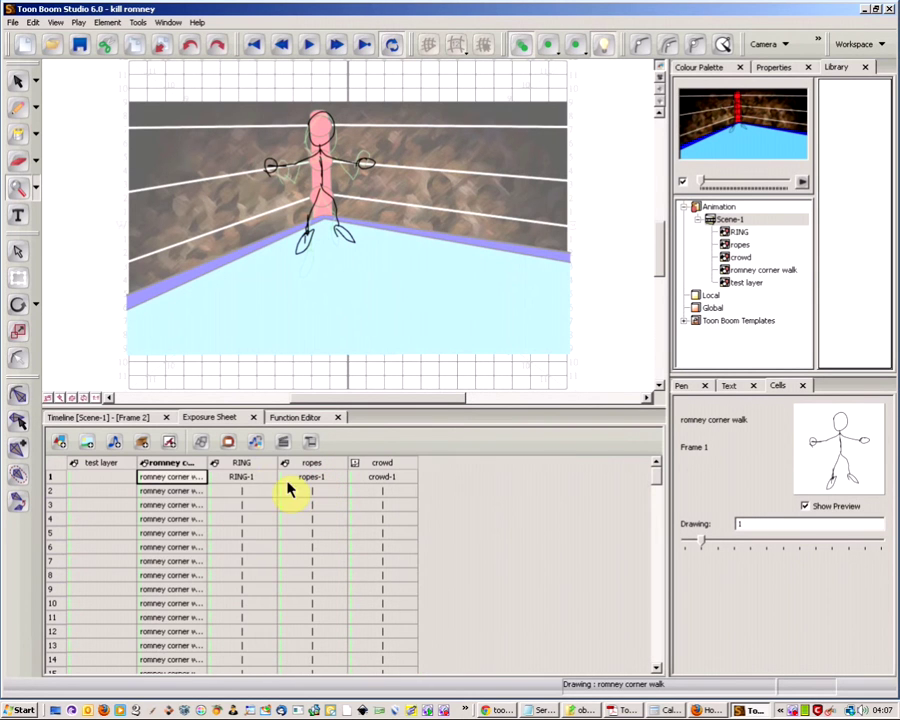
pyautogui.moveTo(206, 460); pyautogui.dragTo(266, 462)
pyautogui.moveTo(200, 491); pyautogui.dragTo(209, 518)
pyautogui.click(203, 478)
pyautogui.hotkey('ctrl', 'z')
# Step through the romney corner walk drawings in frames 1 to 11 of the exposure sheet.
pyautogui.click(189, 534)
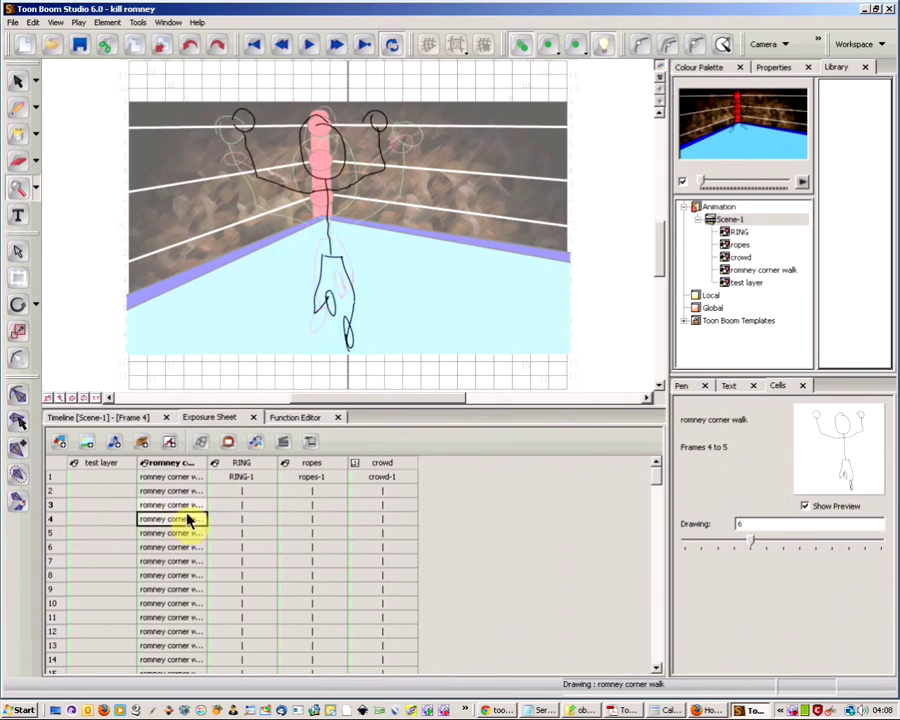
pyautogui.click(186, 491)
pyautogui.click(185, 519)
pyautogui.click(187, 546)
pyautogui.click(187, 561)
pyautogui.click(186, 533)
pyautogui.click(180, 479)
pyautogui.click(183, 506)
pyautogui.click(186, 547)
pyautogui.click(186, 561)
pyautogui.click(187, 576)
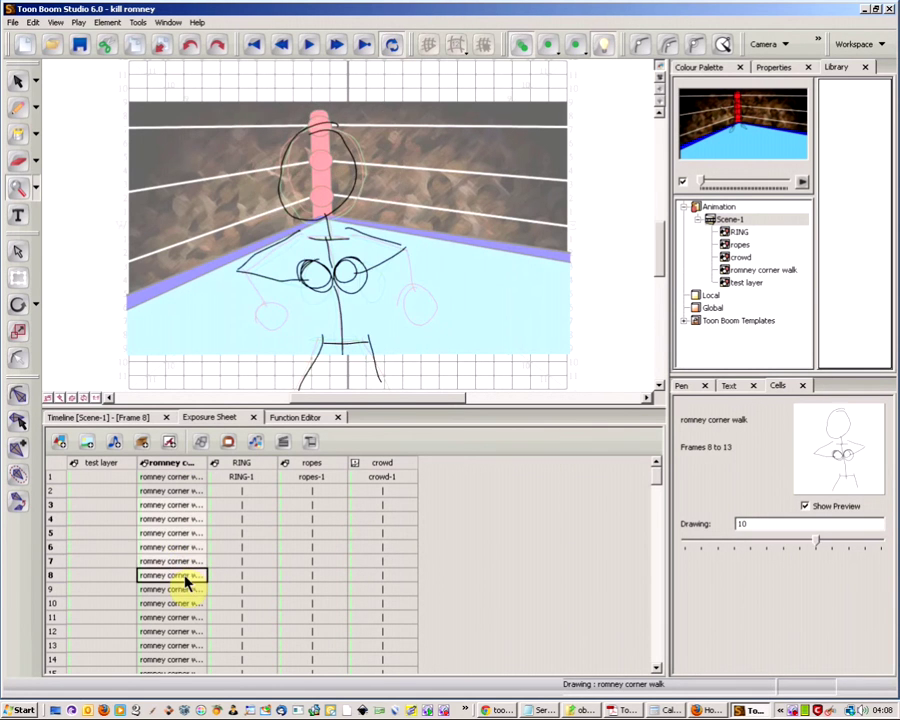
pyautogui.click(187, 589)
pyautogui.click(186, 603)
pyautogui.click(186, 618)
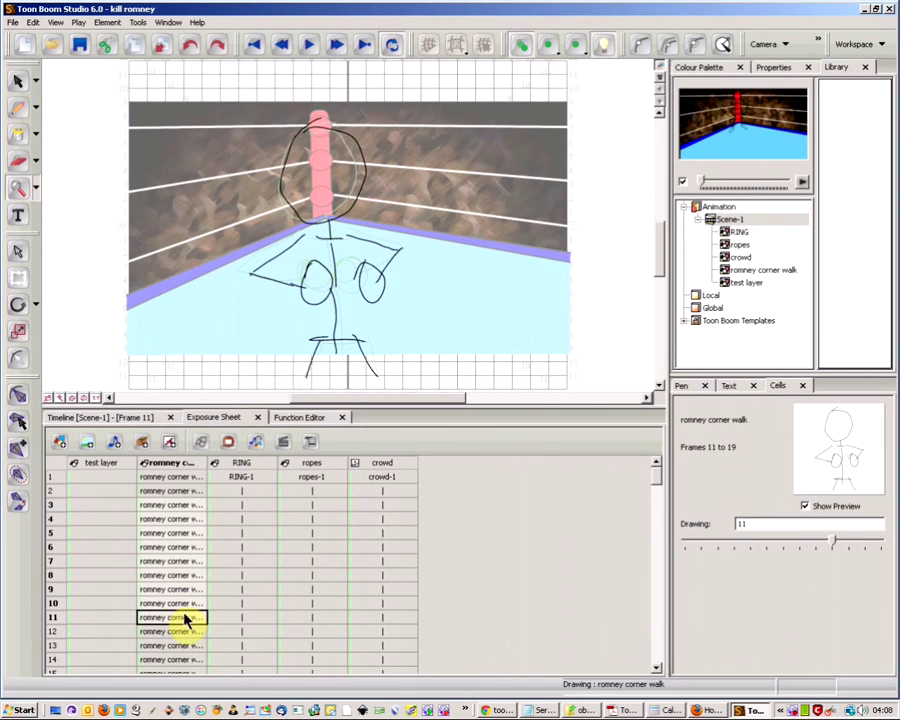
pyautogui.press('Up')
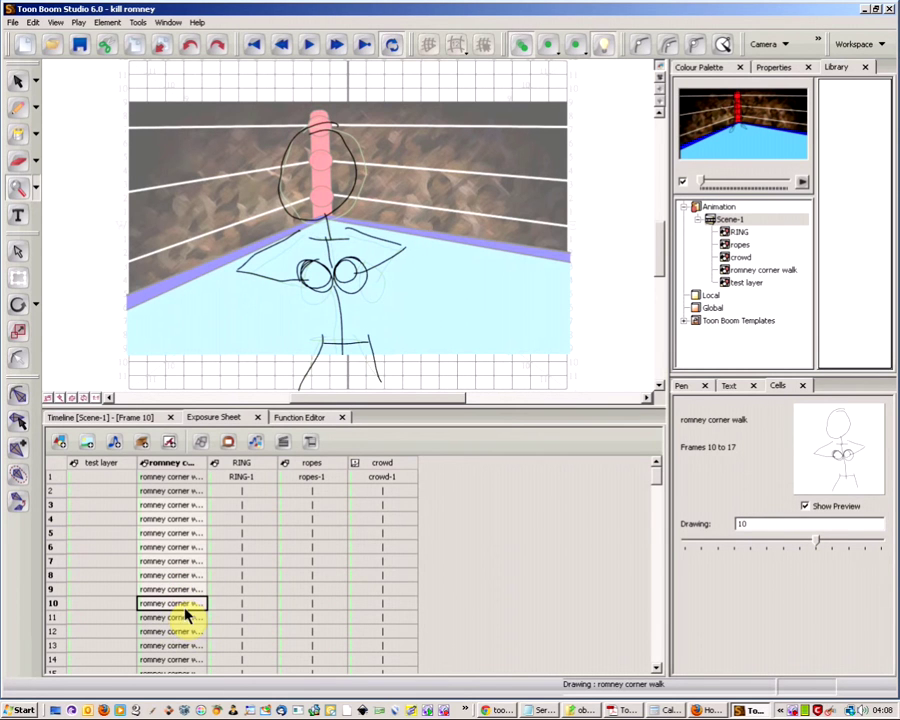
# Compare the last romney corner walk drawings in frames 25 and 26 with the empty frame 27.
pyautogui.moveTo(655, 476); pyautogui.dragTo(659, 502)
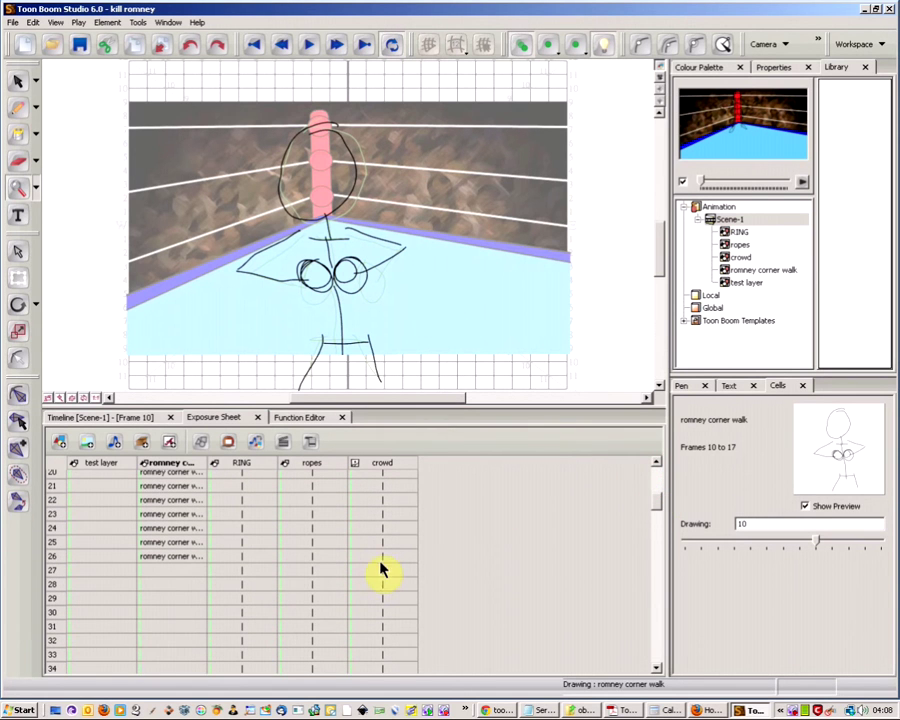
pyautogui.click(180, 571)
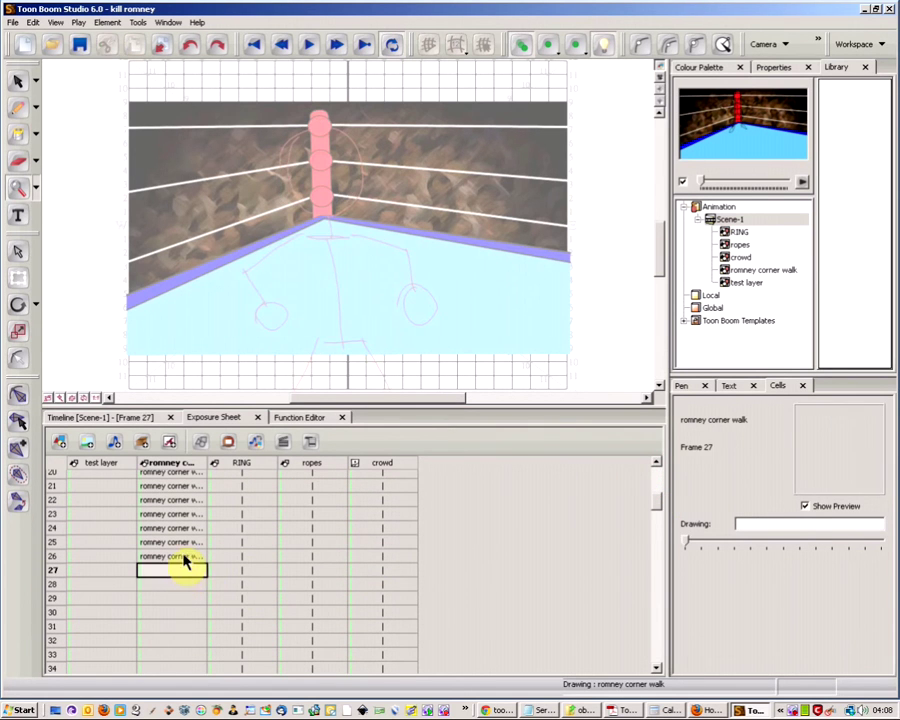
pyautogui.click(188, 557)
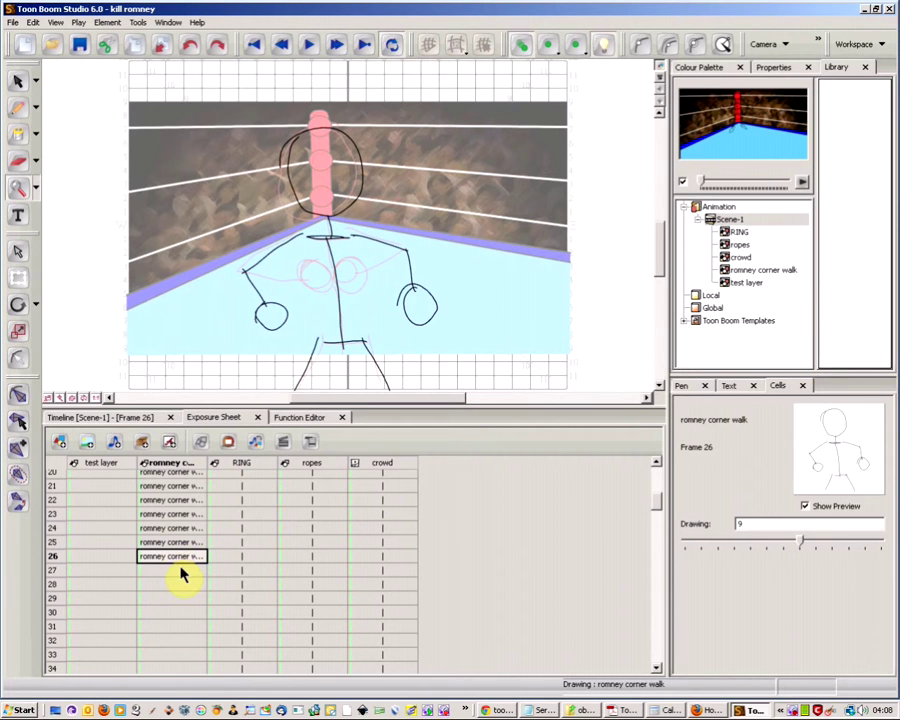
pyautogui.click(180, 574)
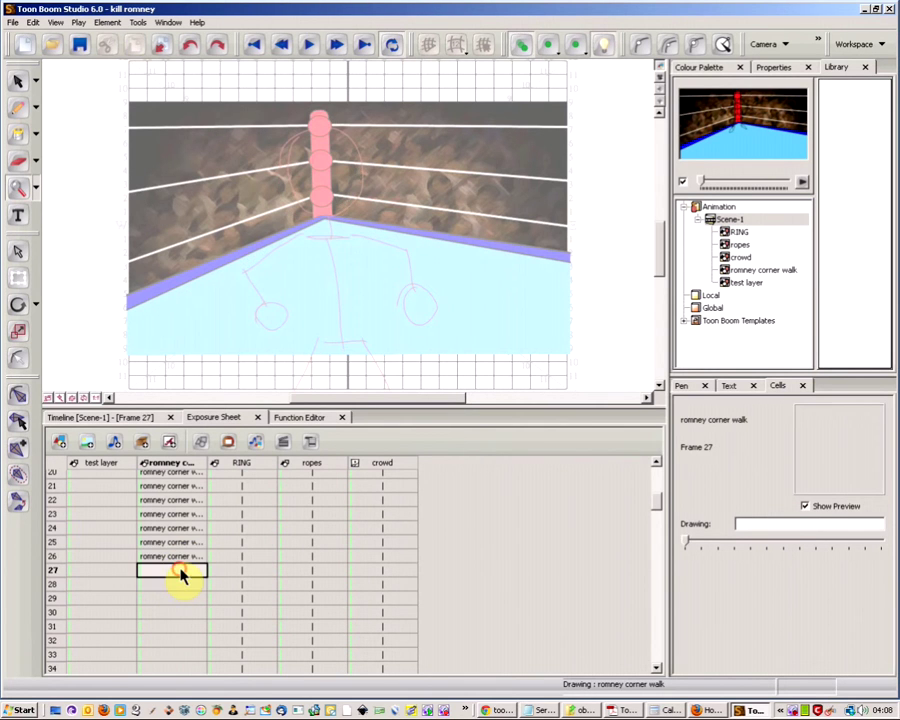
pyautogui.click(184, 558)
pyautogui.click(186, 543)
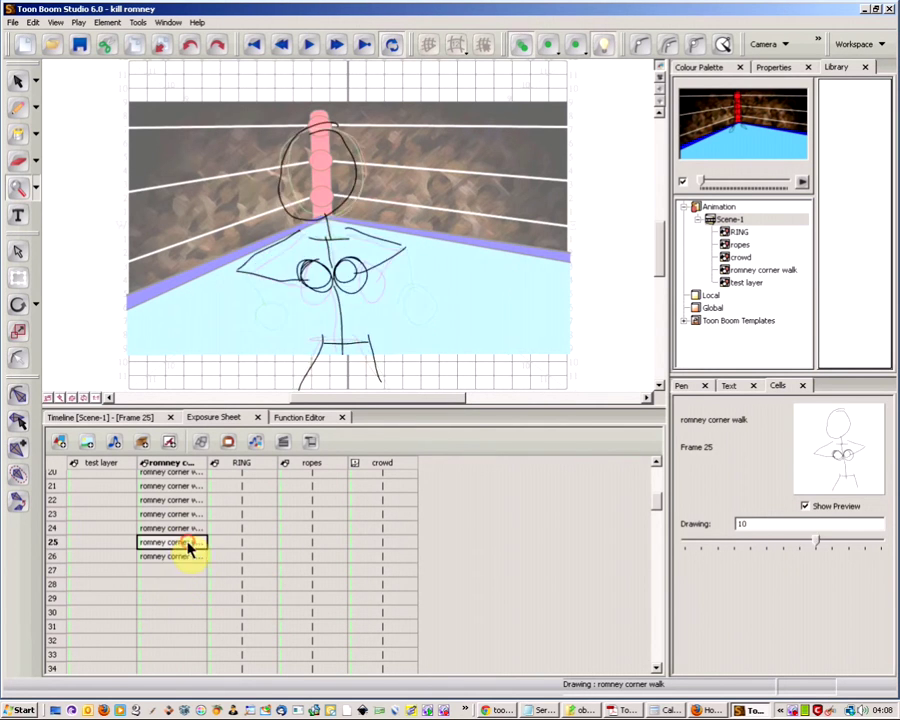
pyautogui.click(184, 557)
pyautogui.click(184, 568)
pyautogui.press('Up')
pyautogui.click(183, 570)
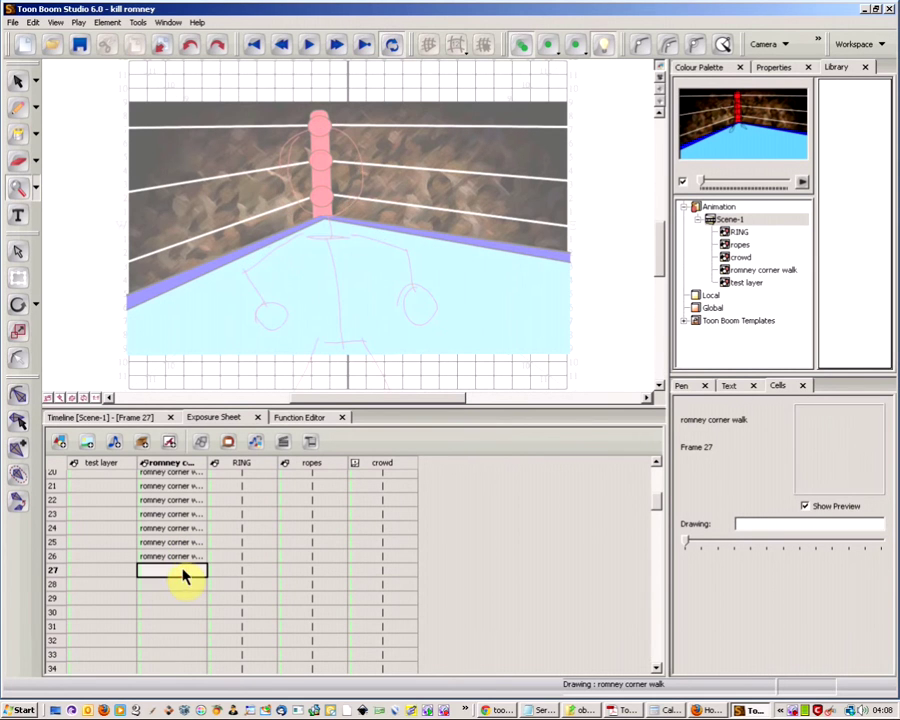
pyautogui.press('Up')
pyautogui.click(184, 571)
pyautogui.click(196, 557)
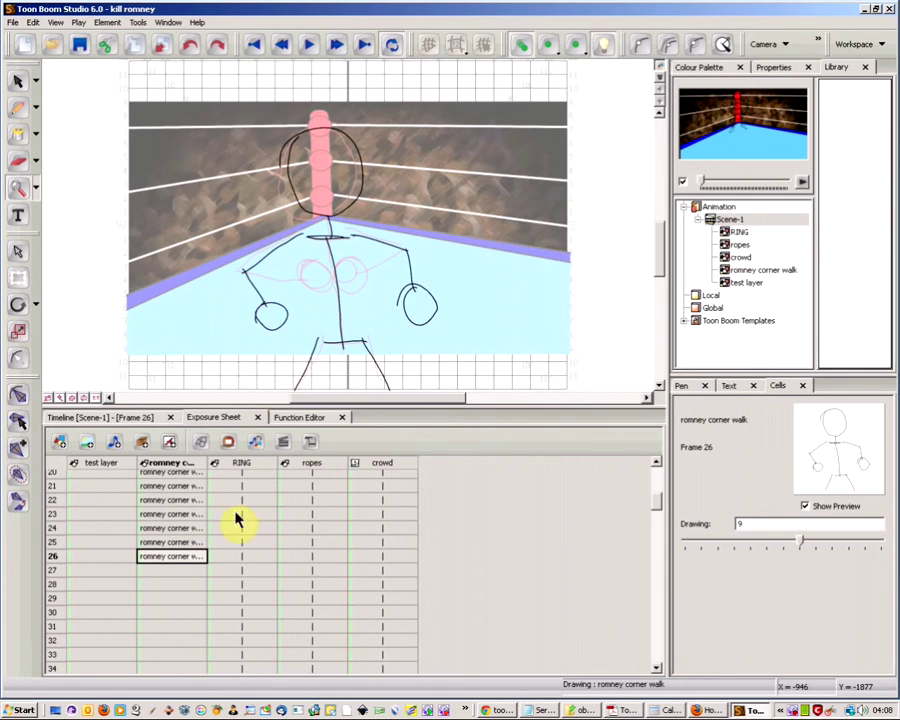
# Expose drawing 10 in the empty frame 27 of the romney corner walk column.
pyautogui.click(186, 572)
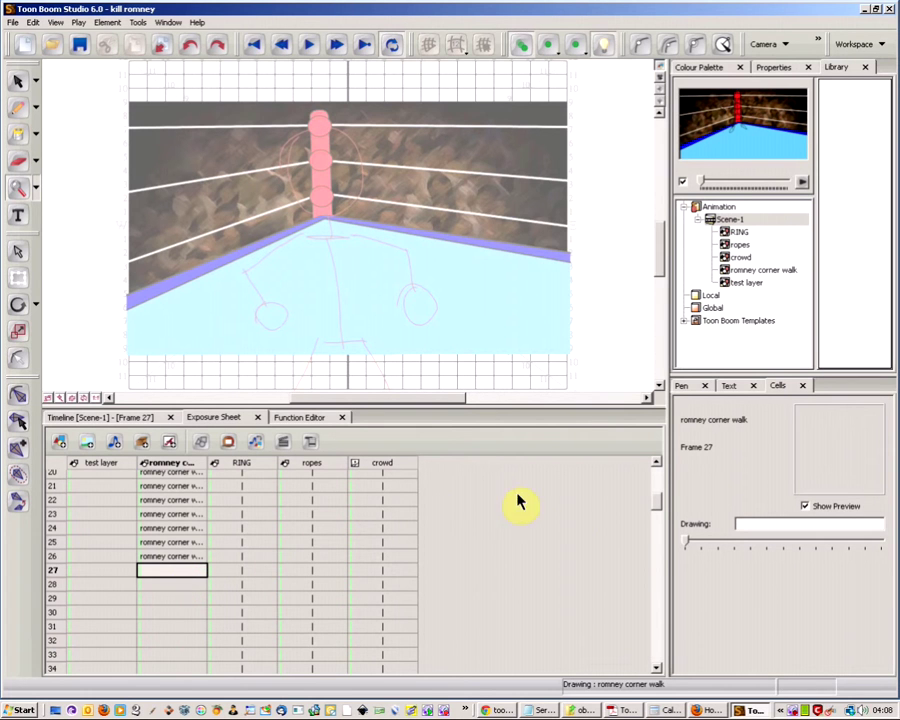
pyautogui.moveTo(687, 542)
pyautogui.mouseDown()
pyautogui.moveTo(735, 530)
pyautogui.moveTo(844, 532)
pyautogui.moveTo(822, 545)
pyautogui.mouseUp()
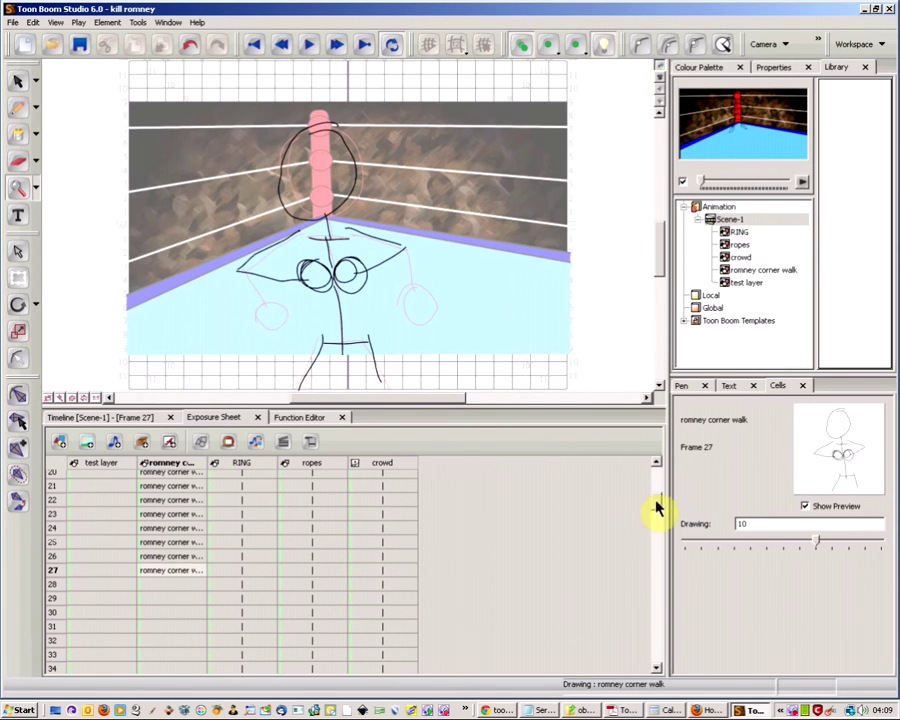
# Switch to the timeline, look at the cell commands for the romney corner walk layer, and view its frame 2 drawing.
pyautogui.click(135, 420)
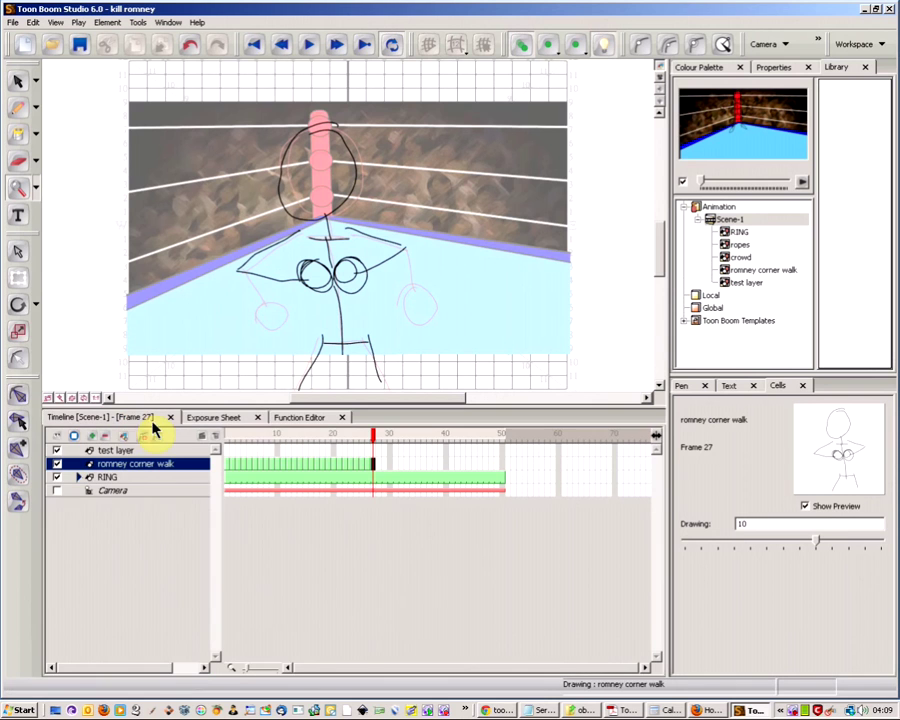
pyautogui.rightClick(240, 472)
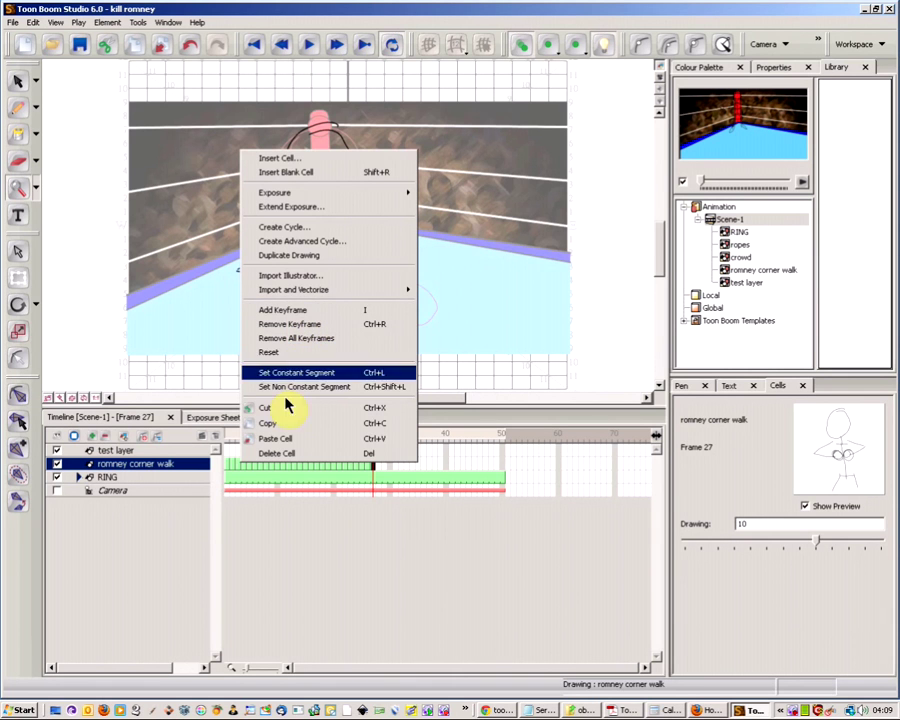
pyautogui.click(233, 467)
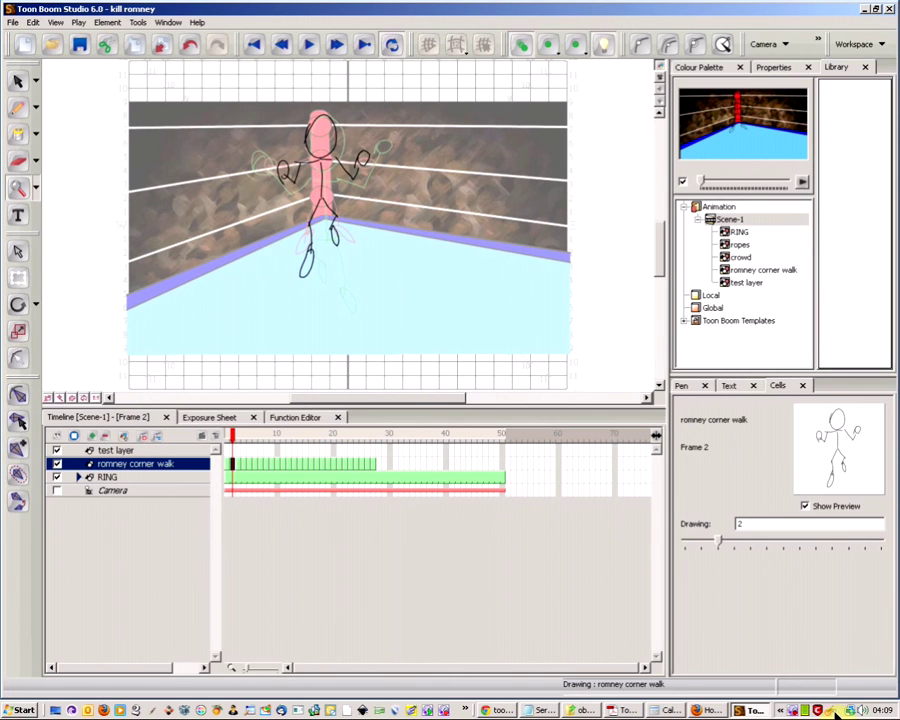
pyautogui.rightClick(800, 709)
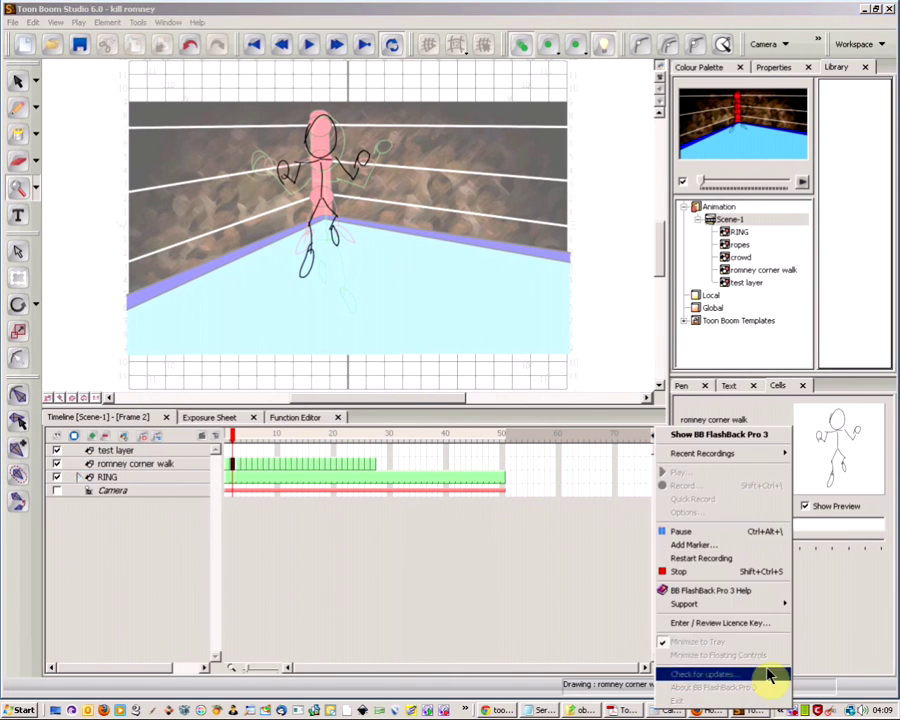